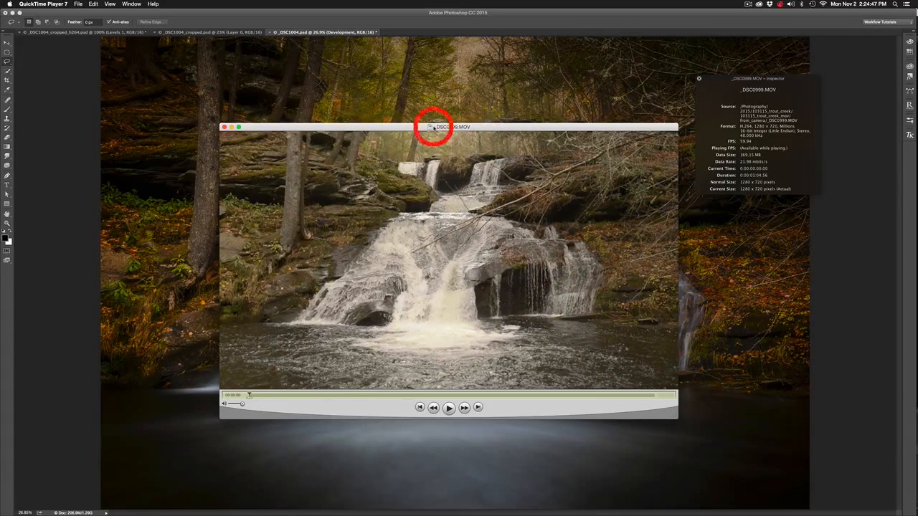
# Step: Move the _DSC0999.MOV window aside and switch from QuickTime Player to Photoshop with _DSC1004.psd
pyautogui.doubleClick(365, 128)
pyautogui.moveTo(916, 129); pyautogui.dragTo(345, 128)
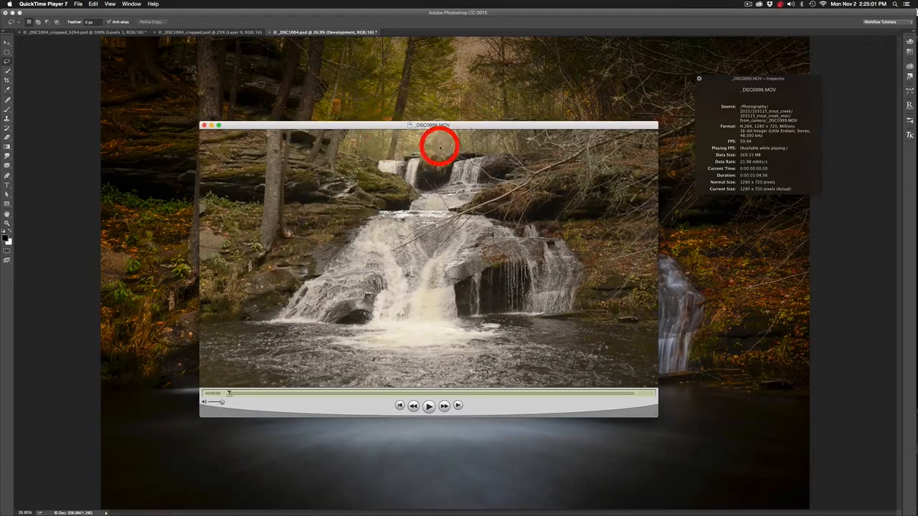
pyautogui.click(545, 103)
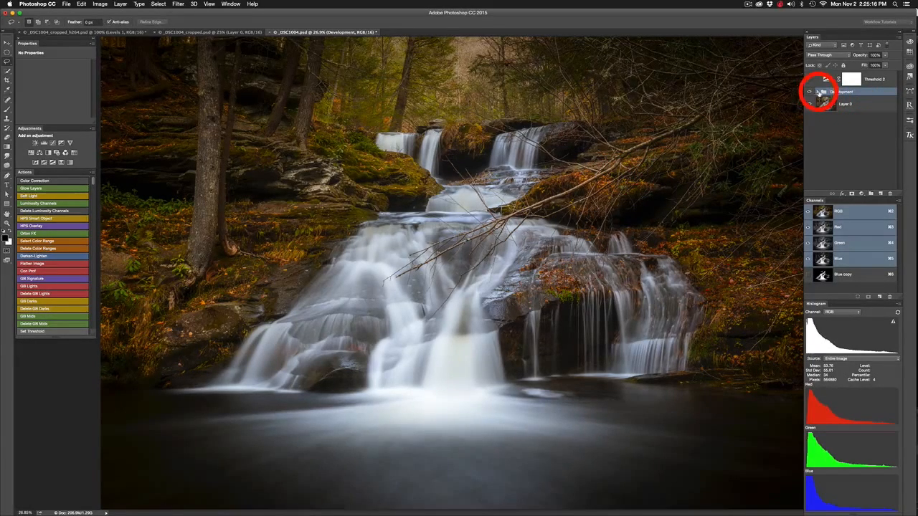
# Step: Look through the layers inside the Development group and compare the waterfall photo with the group hidden and shown
pyautogui.click(818, 91)
pyautogui.moveTo(902, 107); pyautogui.dragTo(887, 82)
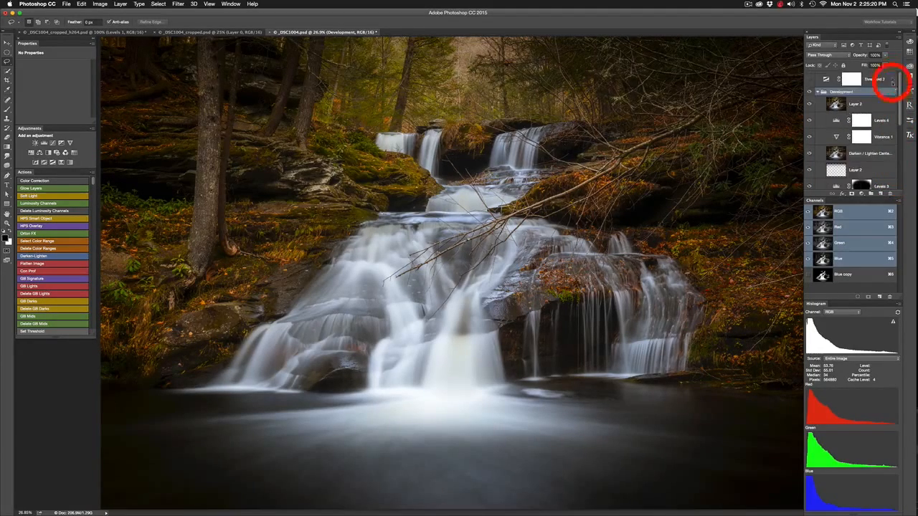
pyautogui.click(818, 92)
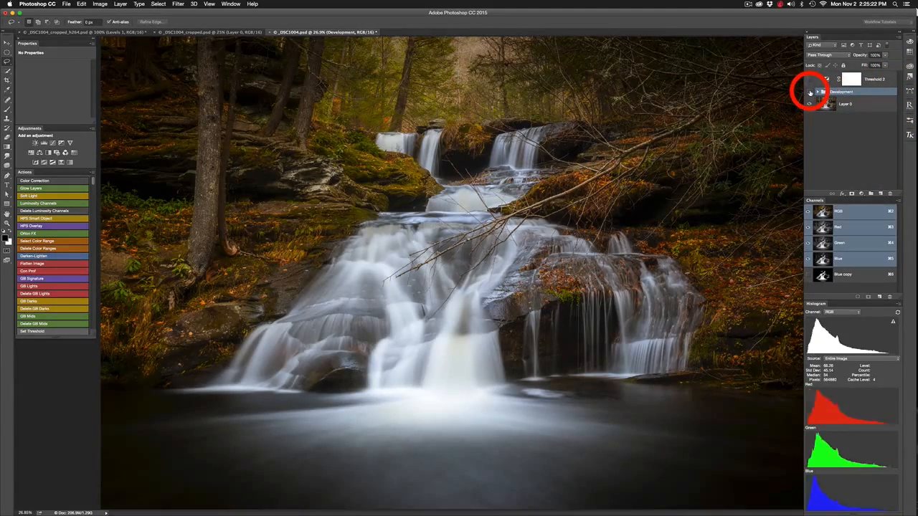
pyautogui.click(810, 92)
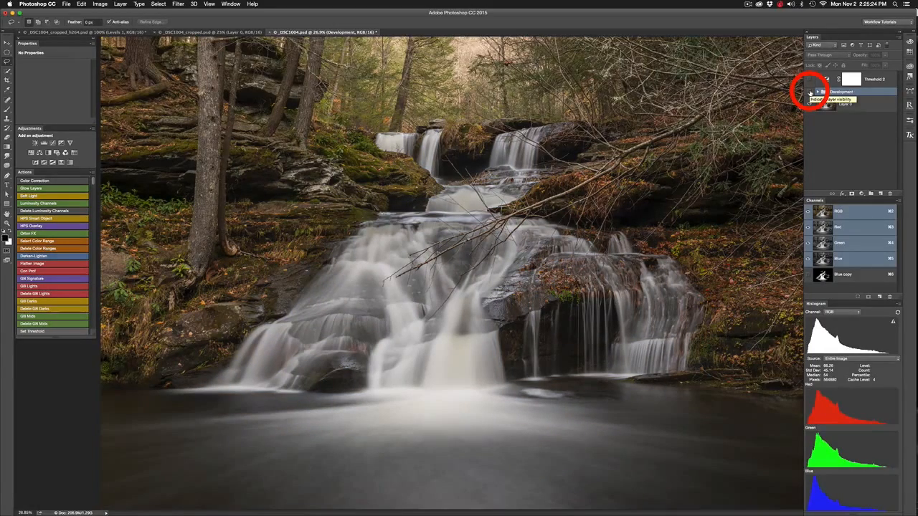
pyautogui.click(811, 92)
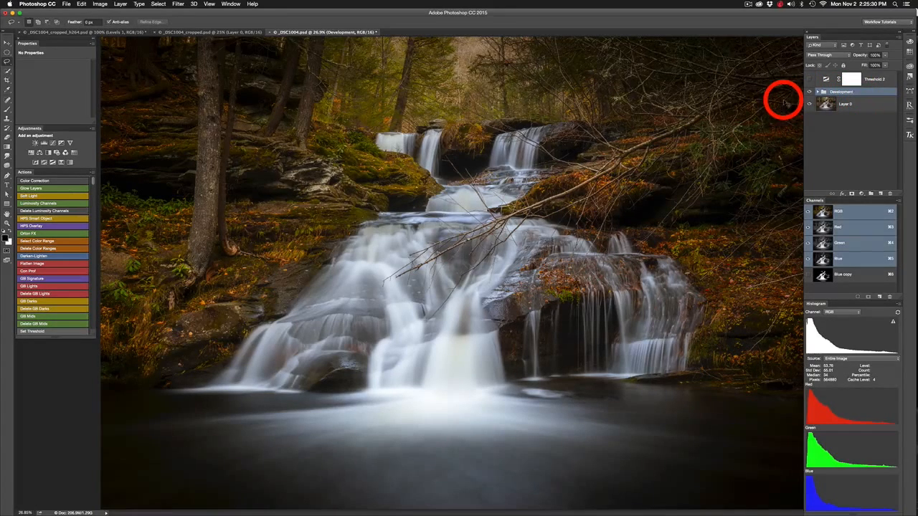
# Step: Place the video frame on a new layer above the Development group and check the document's image size without changing it
pyautogui.press('super+shift+alt+n')
pyautogui.press('super+shift+alt+e')
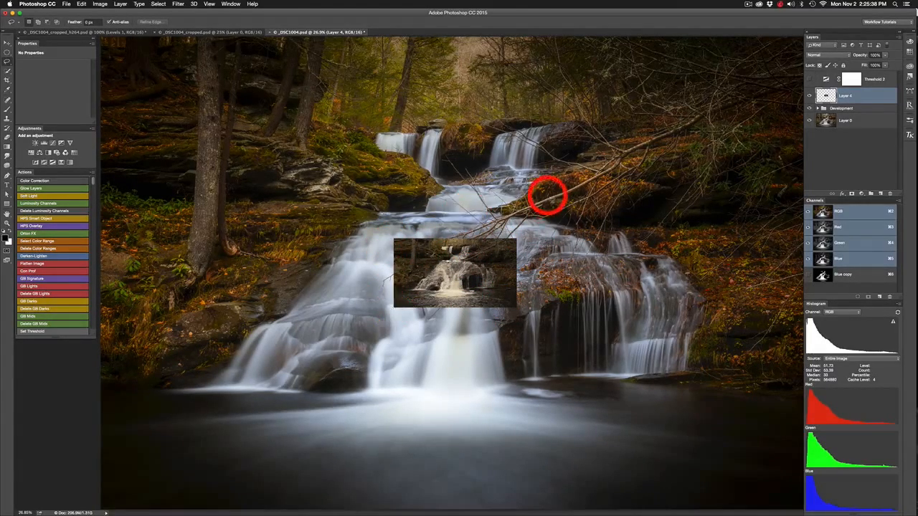
pyautogui.press('super+alt+i')
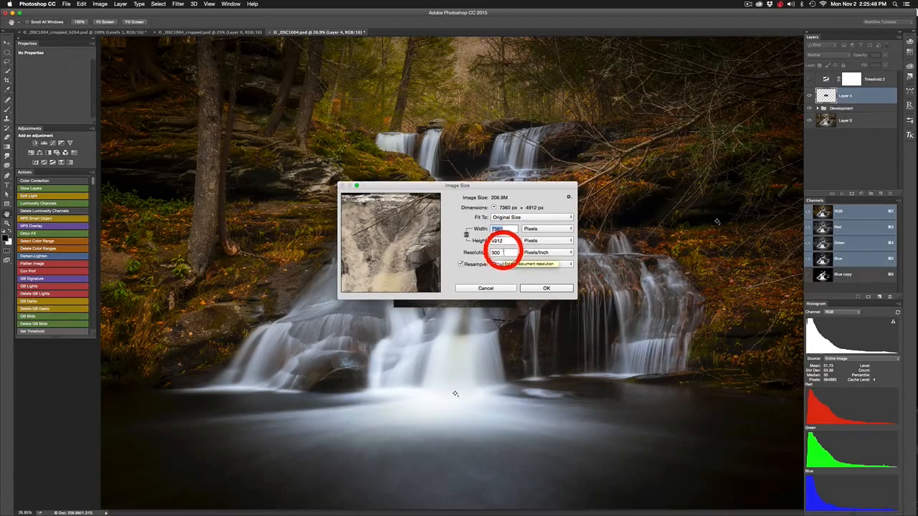
pyautogui.click(494, 288)
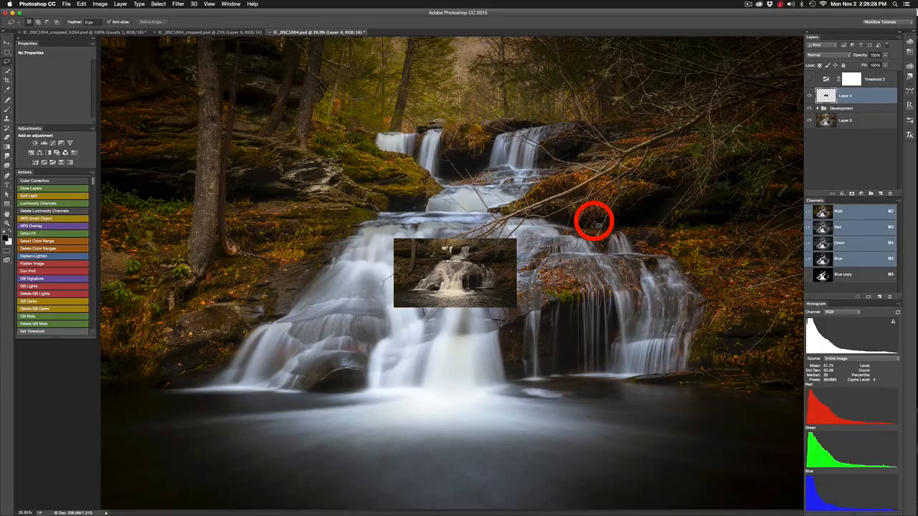
# Step: Switch to Safari and compare the framing of the two YouTube videos, Cinemagraph - Trout Creek Falls and DSC1004 cropped h264
pyautogui.click(12, 489)
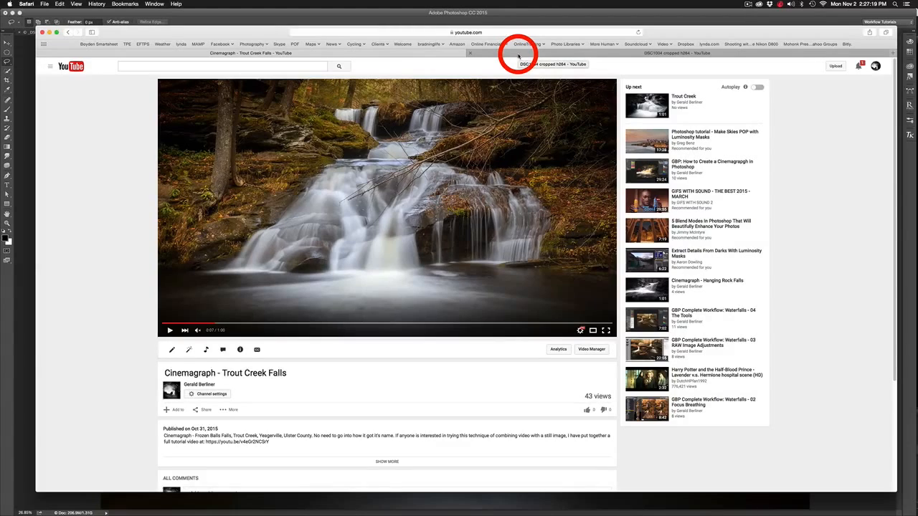
pyautogui.click(518, 56)
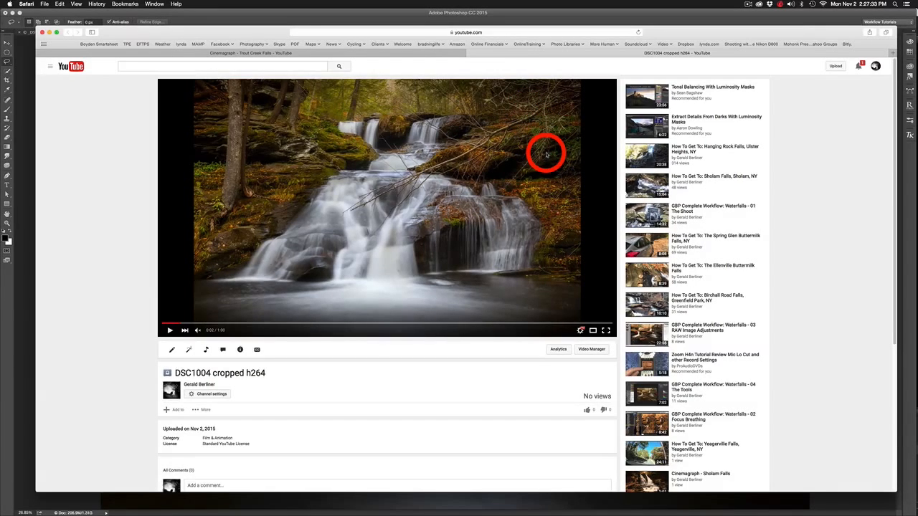
pyautogui.click(439, 54)
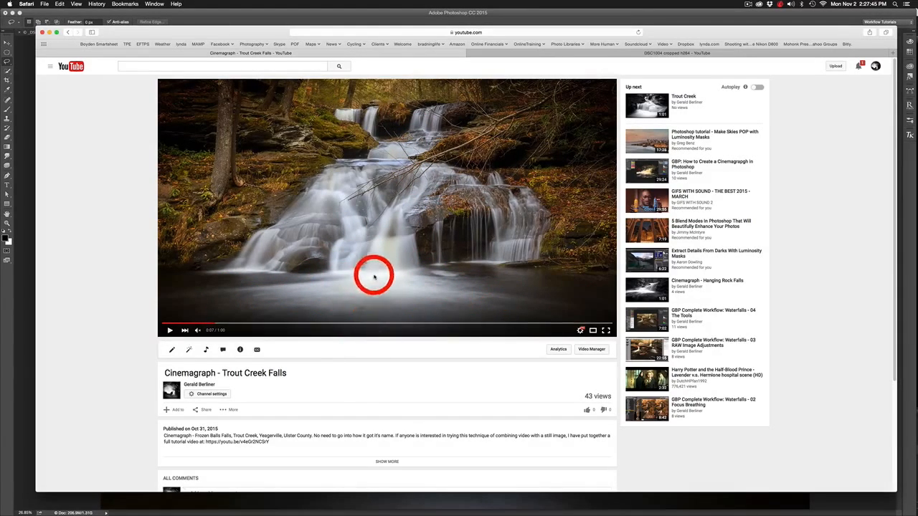
pyautogui.click(530, 53)
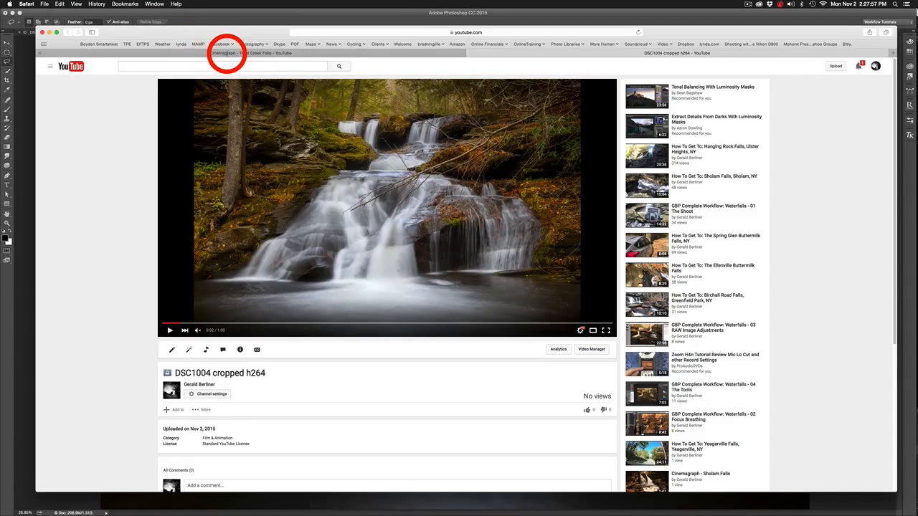
pyautogui.click(226, 53)
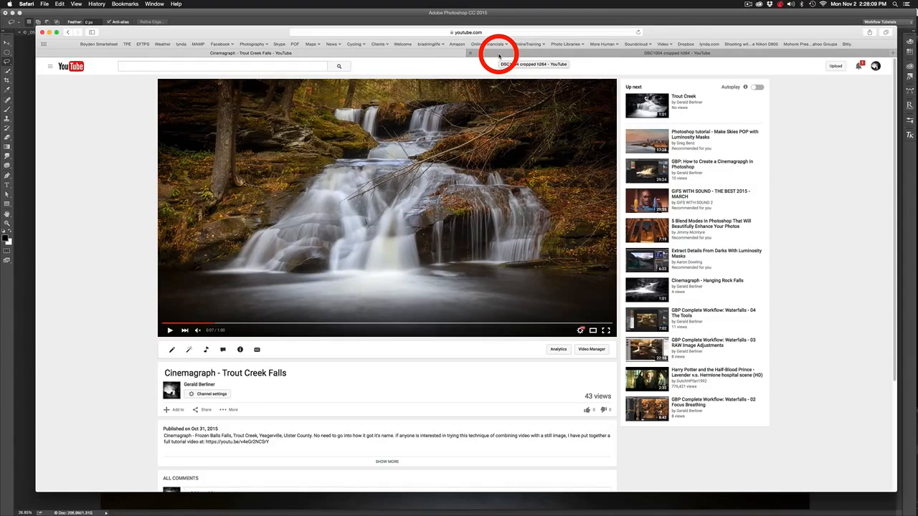
pyautogui.click(499, 56)
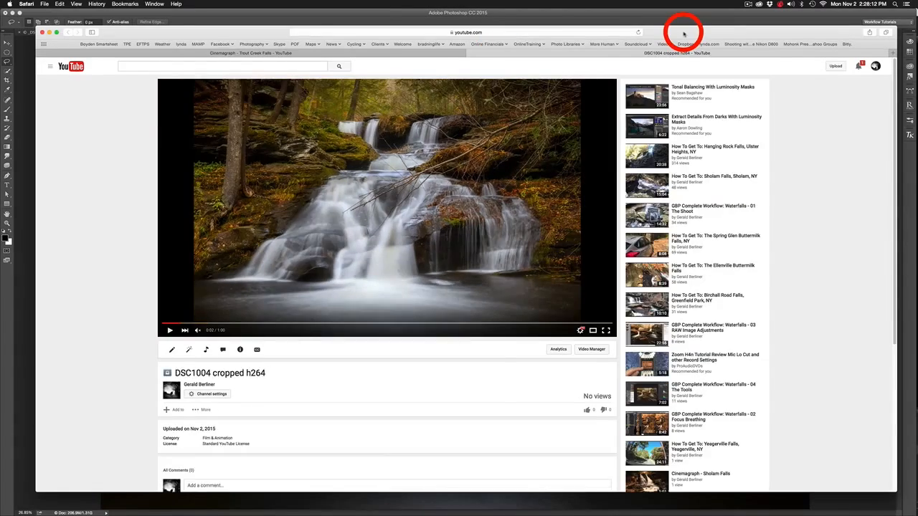
# Step: Return to Photoshop and delete the small video-frame layer above the Development group
pyautogui.doubleClick(684, 33)
pyautogui.click(675, 127)
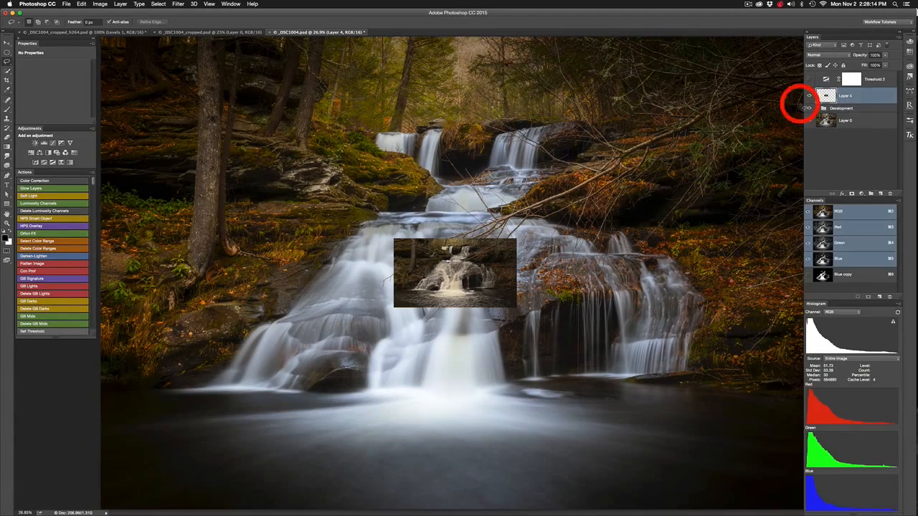
pyautogui.moveTo(856, 97); pyautogui.dragTo(890, 195)
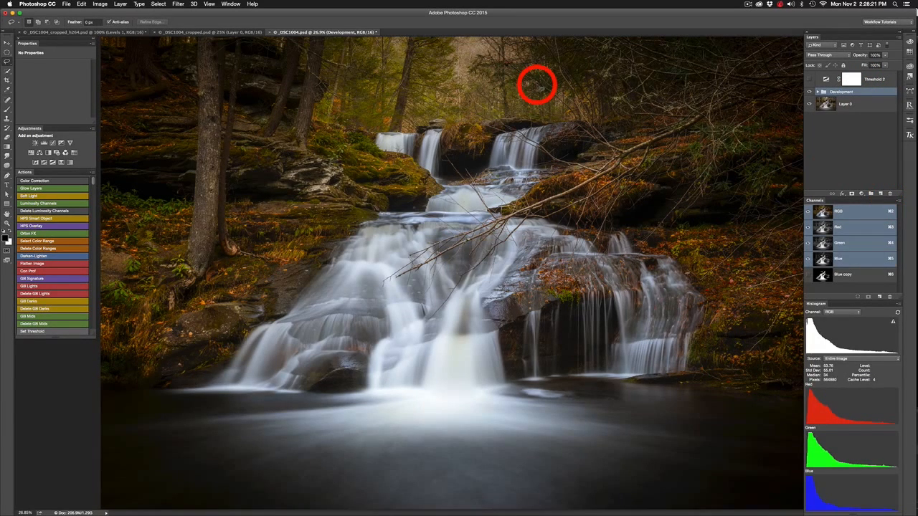
# Step: Try a resolution of 72 pixels/inch in the Image Size settings and reset them to the original values
pyautogui.press('super+alt+i')
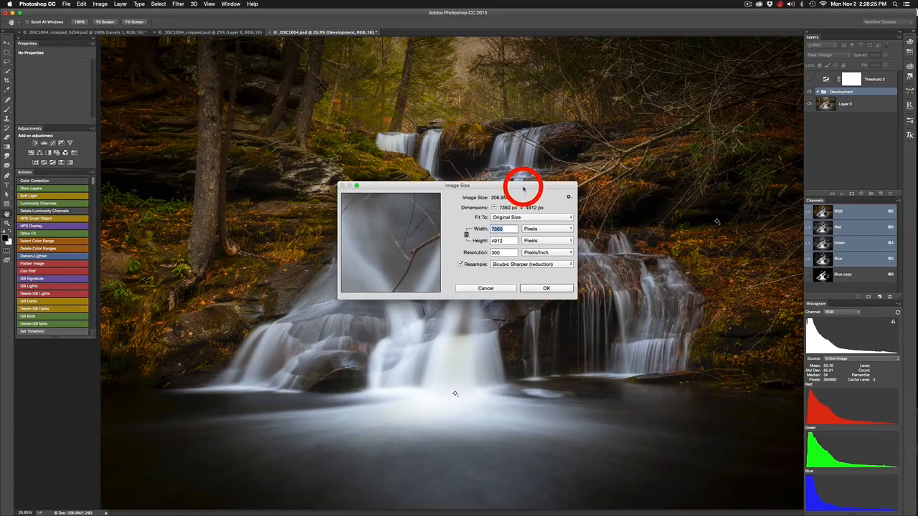
pyautogui.doubleClick(493, 253)
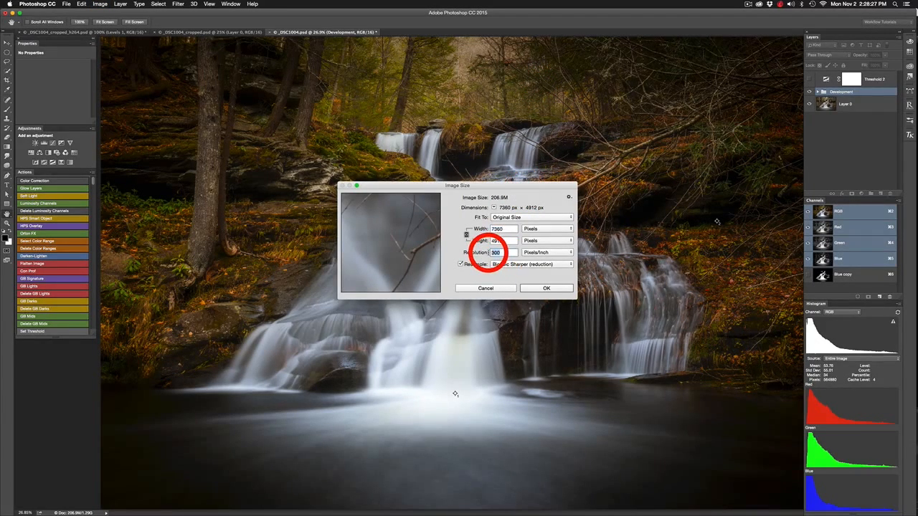
pyautogui.write('72')
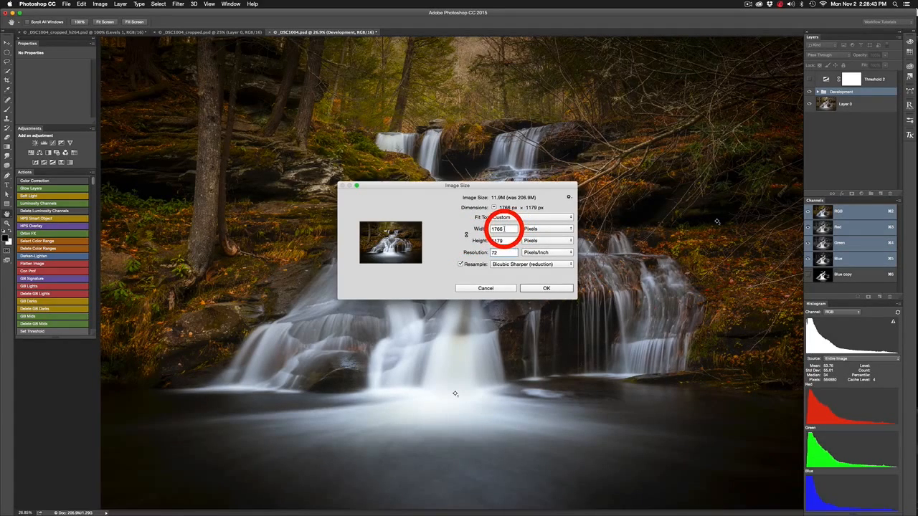
pyautogui.click(512, 241)
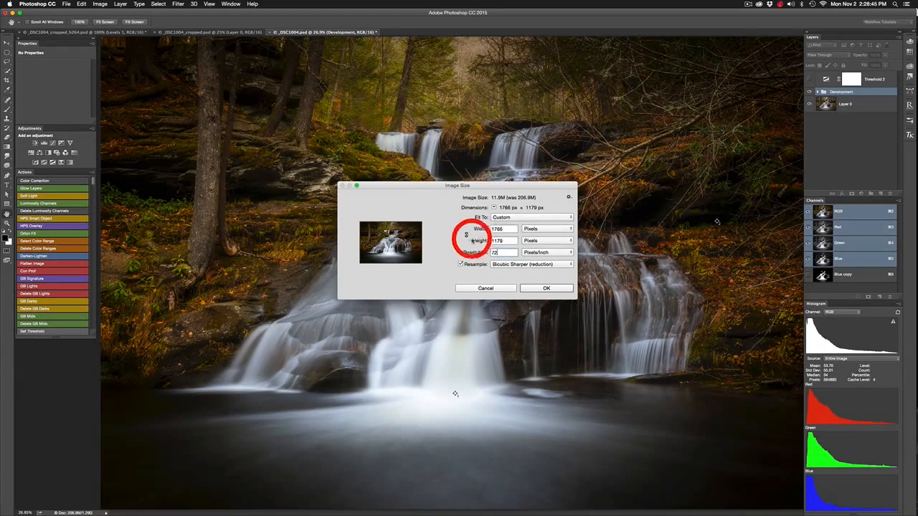
pyautogui.click(466, 236)
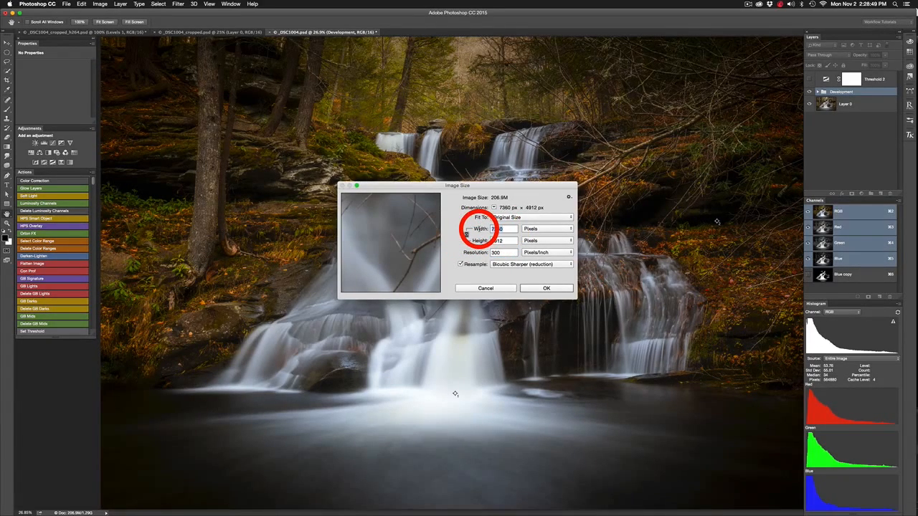
# Step: Resize the waterfall image to 1280 pixels wide, keeping its proportions
pyautogui.write('1280')
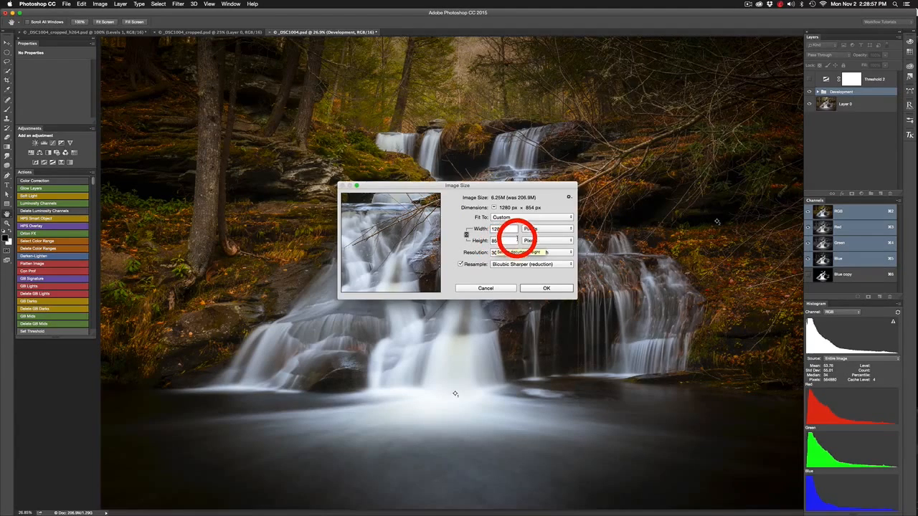
pyautogui.click(545, 287)
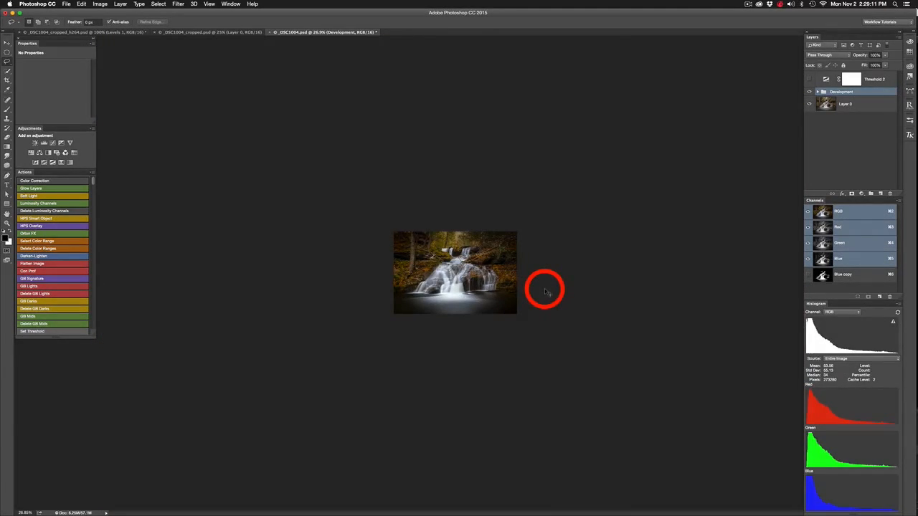
pyautogui.press('super+1')
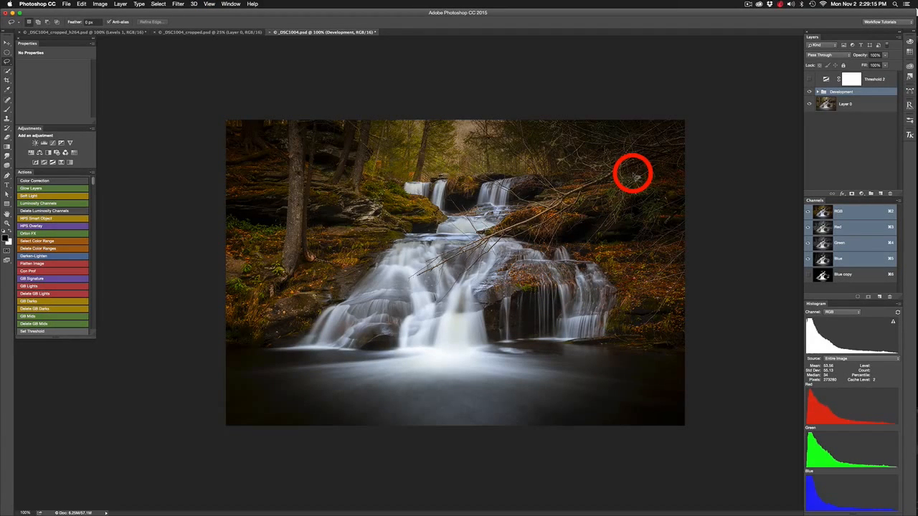
# Step: Flatten all layers of the resized waterfall image into a single background using the Flatten Image action
pyautogui.click(820, 130)
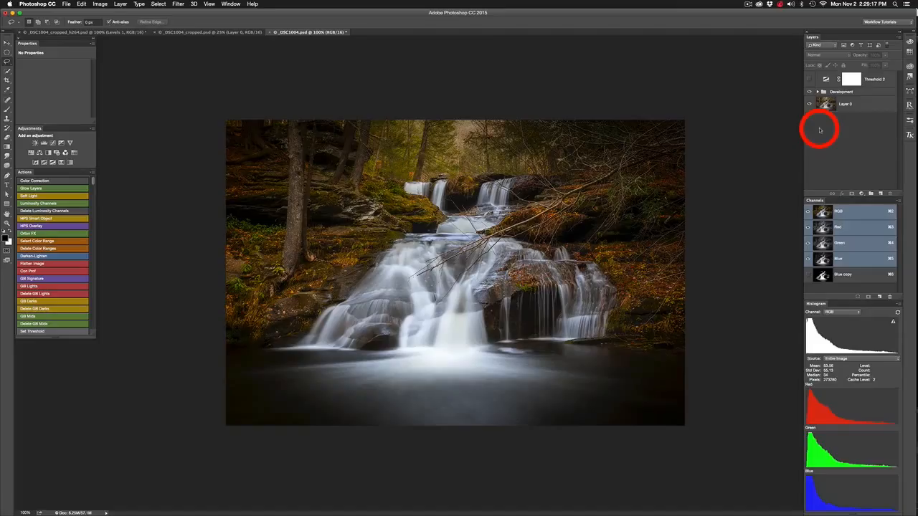
pyautogui.click(40, 263)
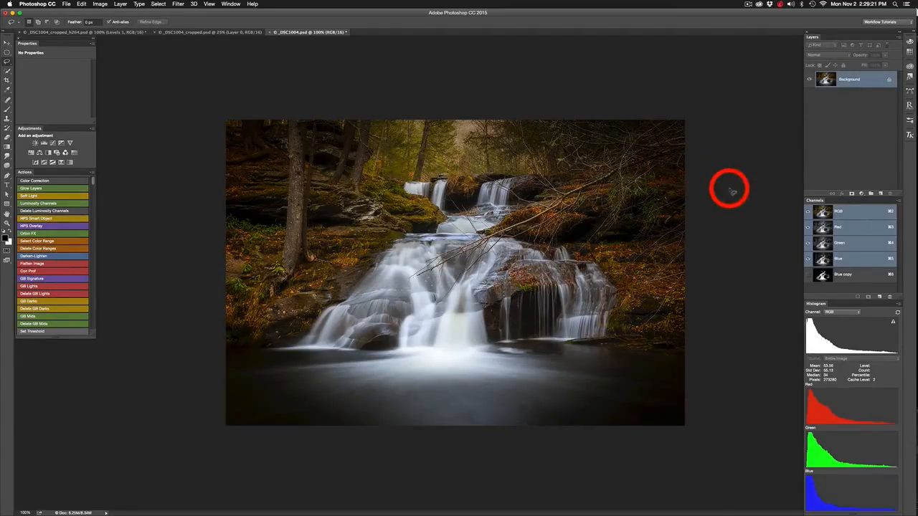
pyautogui.press('super+alt+shift+s')
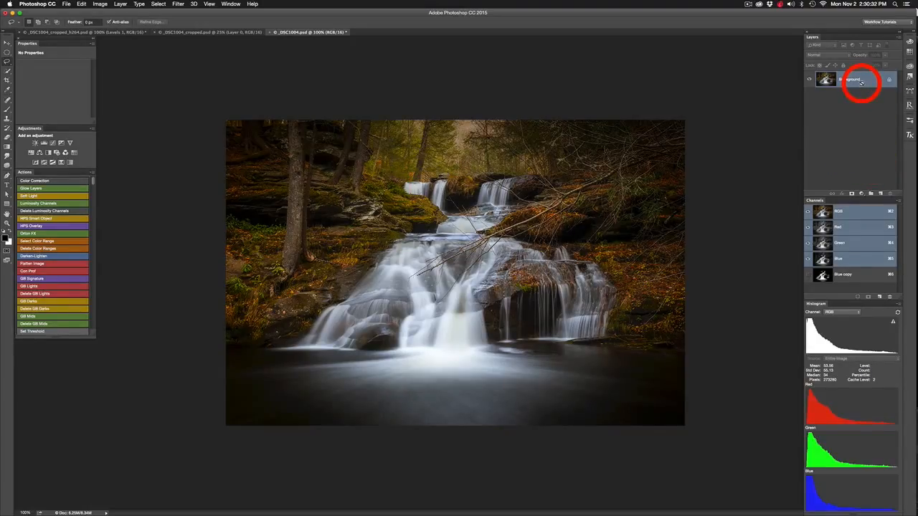
# Step: Duplicate the background layer and convert the copy to a smart object
pyautogui.press('super+j')
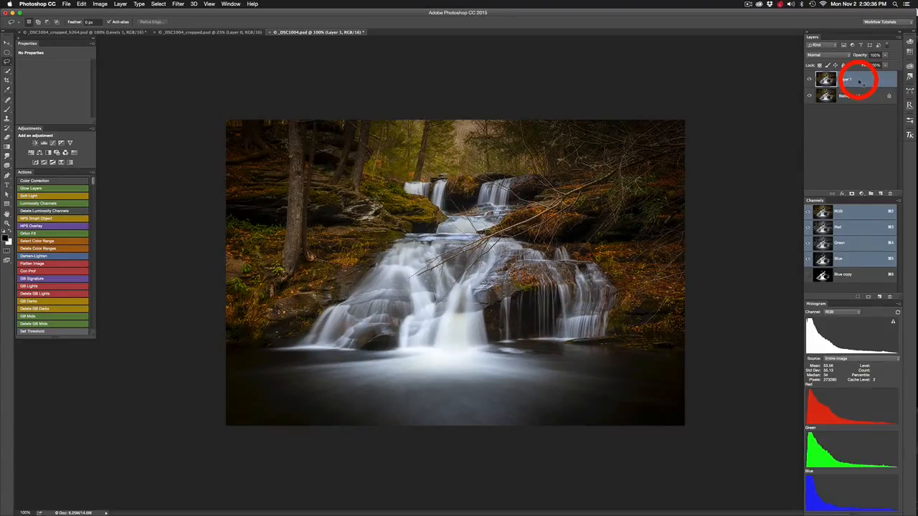
pyautogui.rightClick(859, 82)
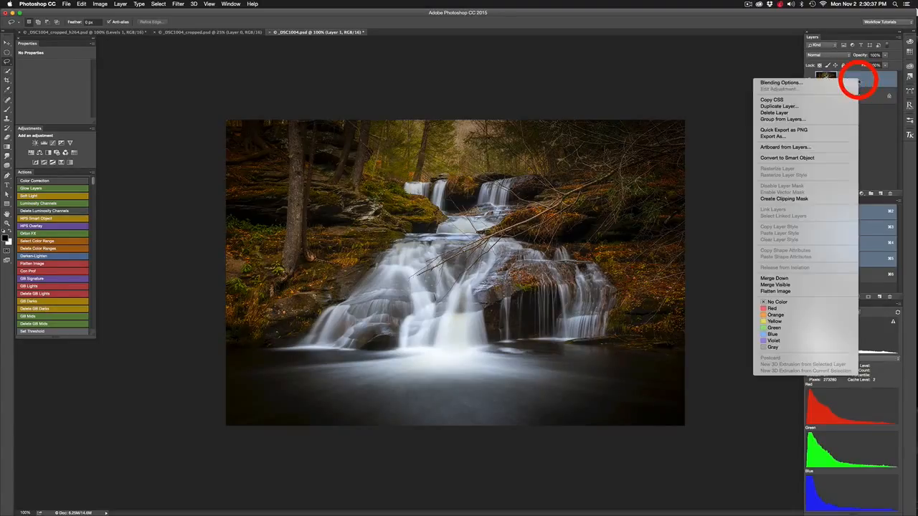
pyautogui.click(804, 159)
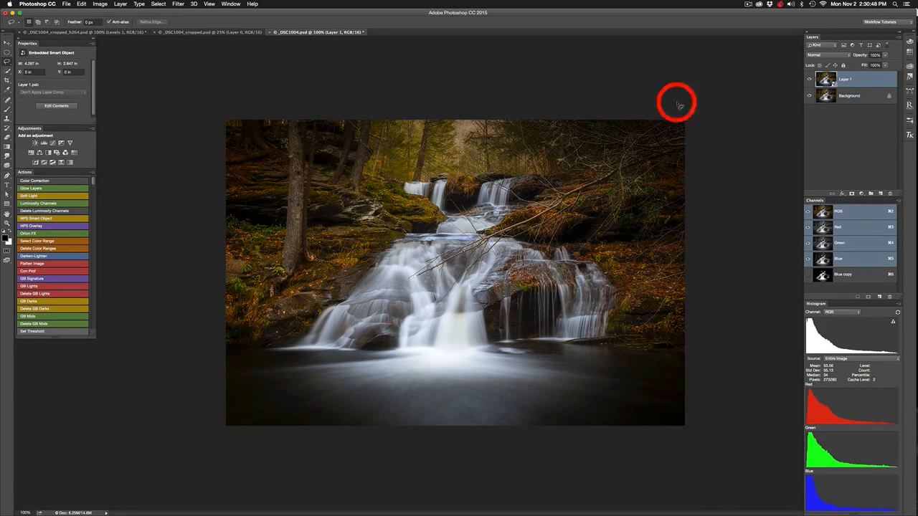
# Step: Apply a High Pass filter with a 1-pixel radius to the smart object layer and recheck the filter's settings
pyautogui.click(178, 4)
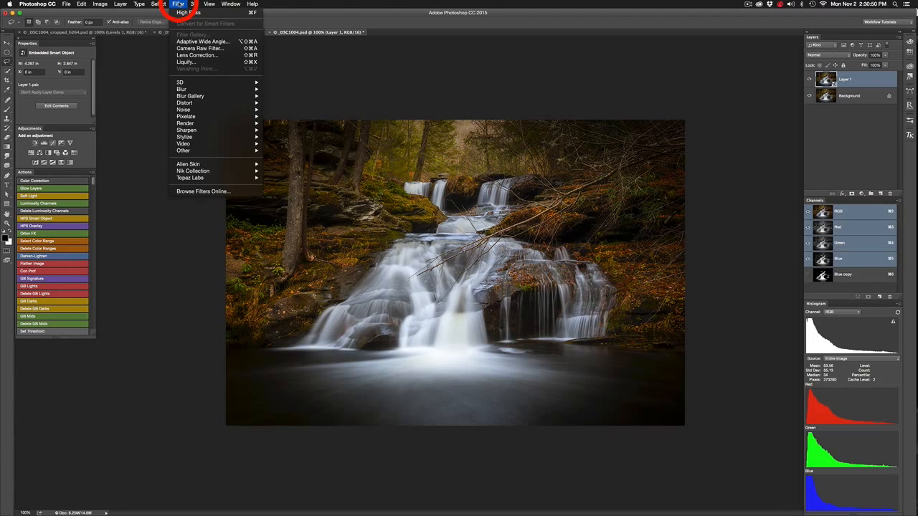
pyautogui.moveTo(192, 150)
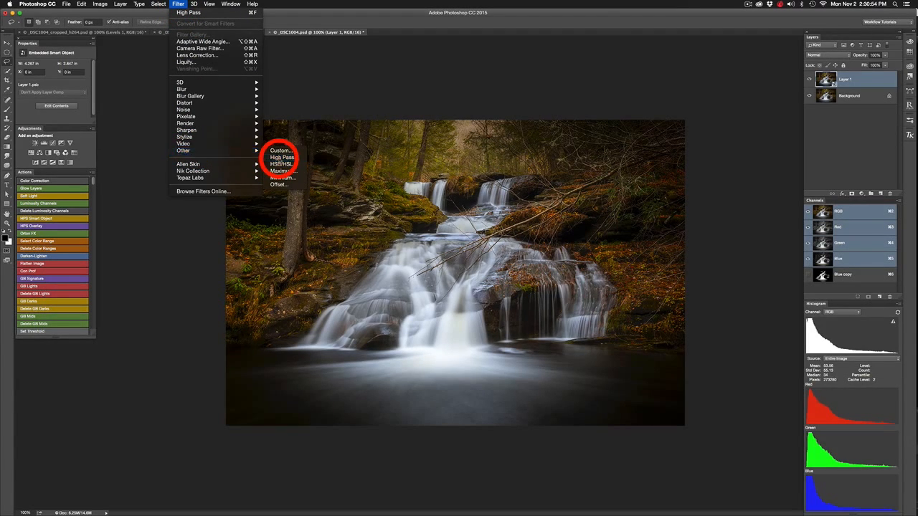
pyautogui.click(279, 157)
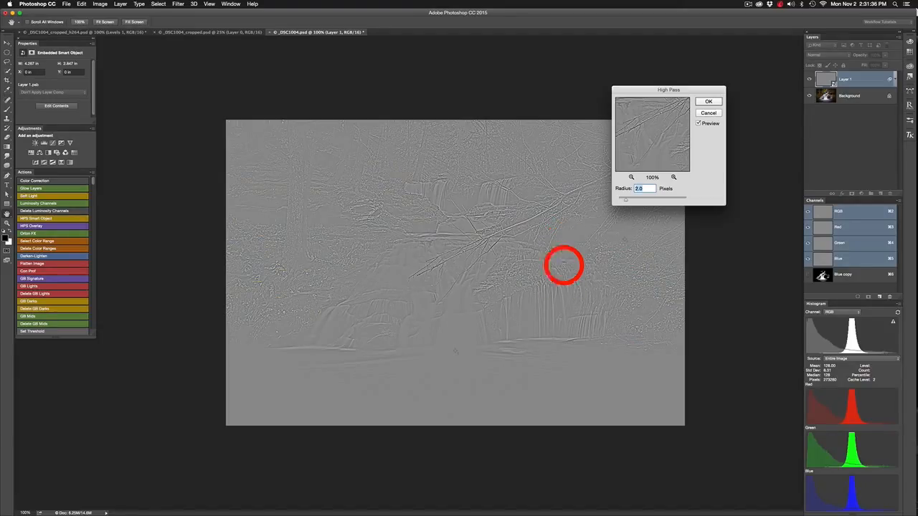
pyautogui.click(645, 189)
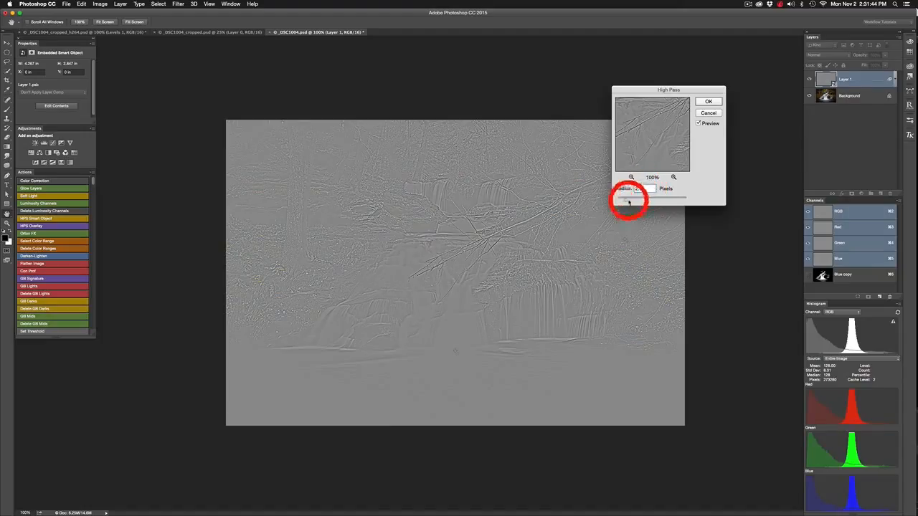
pyautogui.moveTo(643, 188); pyautogui.dragTo(629, 189)
pyautogui.write('1')
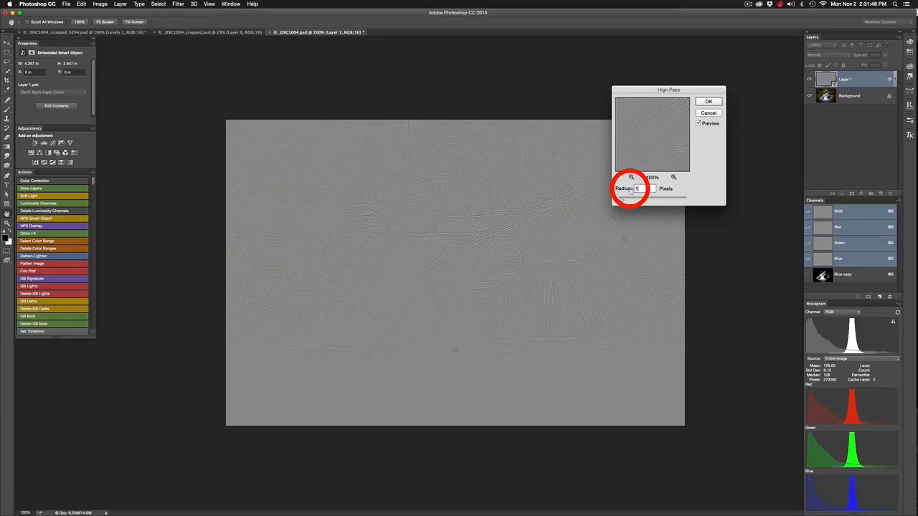
pyautogui.click(709, 102)
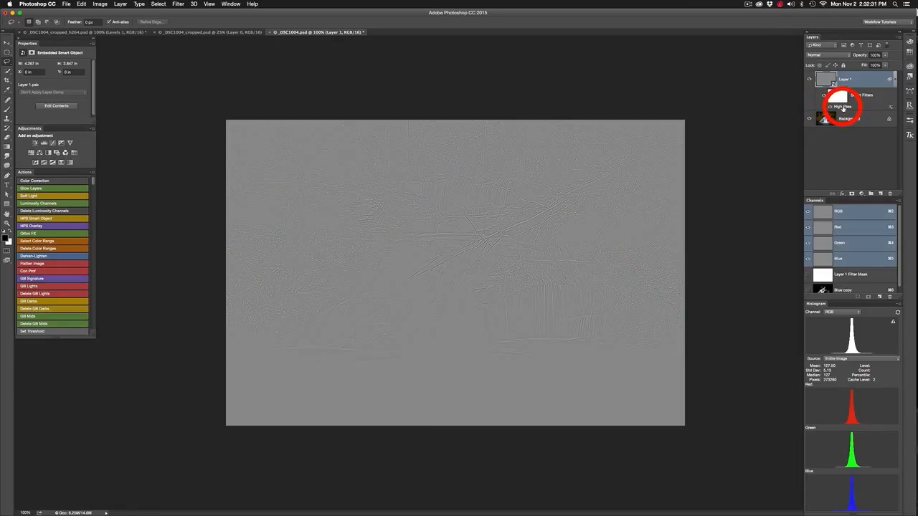
pyautogui.doubleClick(844, 107)
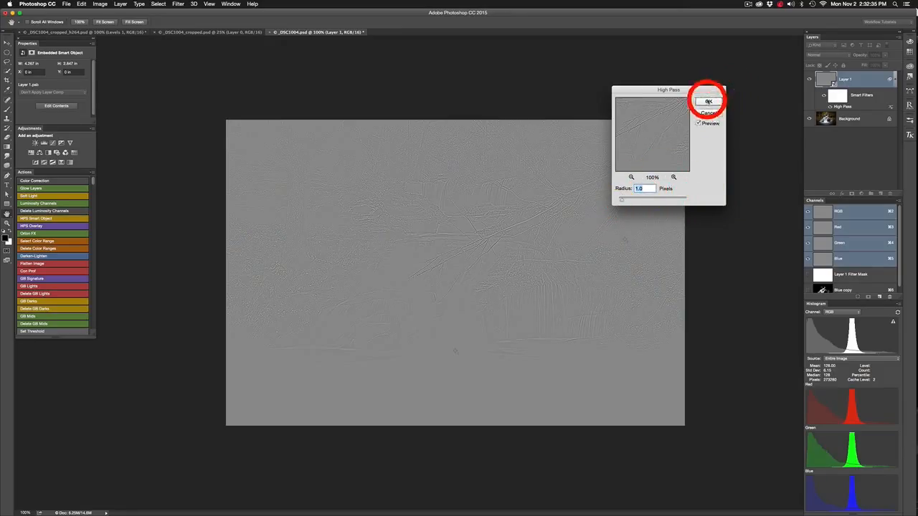
pyautogui.click(707, 101)
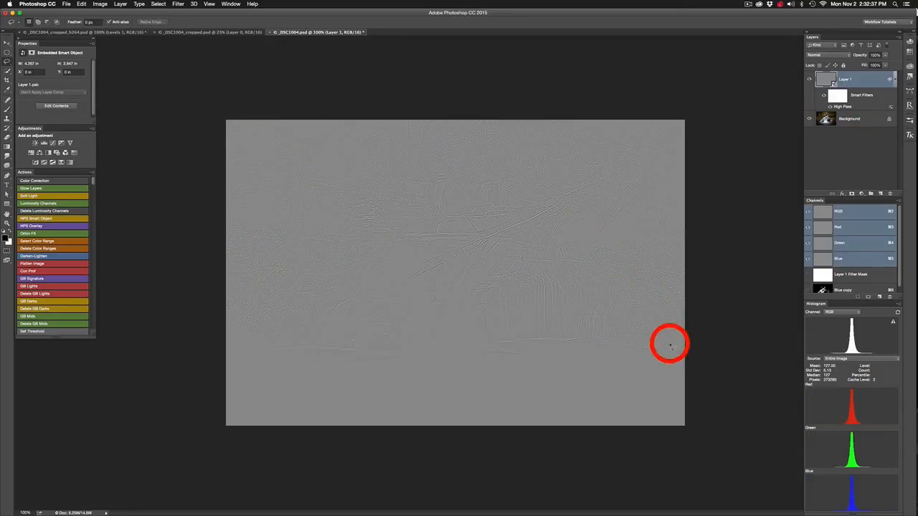
# Step: Set the High Pass layer's blend mode to Overlay and toggle its visibility to compare the sharpening
pyautogui.click(823, 56)
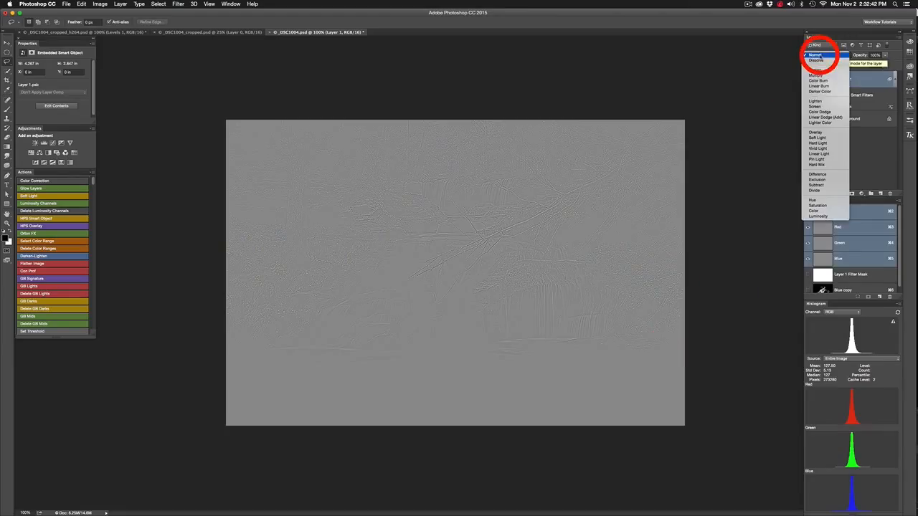
pyautogui.click(824, 133)
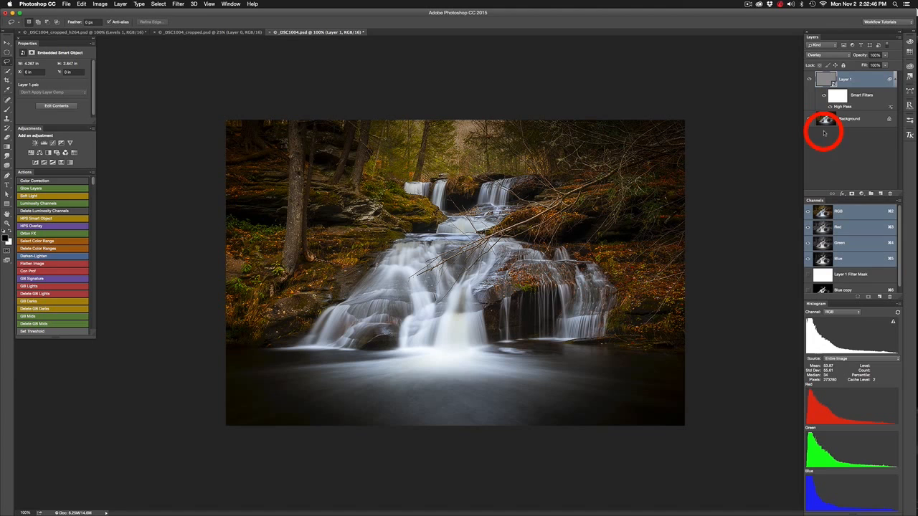
pyautogui.click(810, 79)
pyautogui.click(810, 79)
pyautogui.click(809, 78)
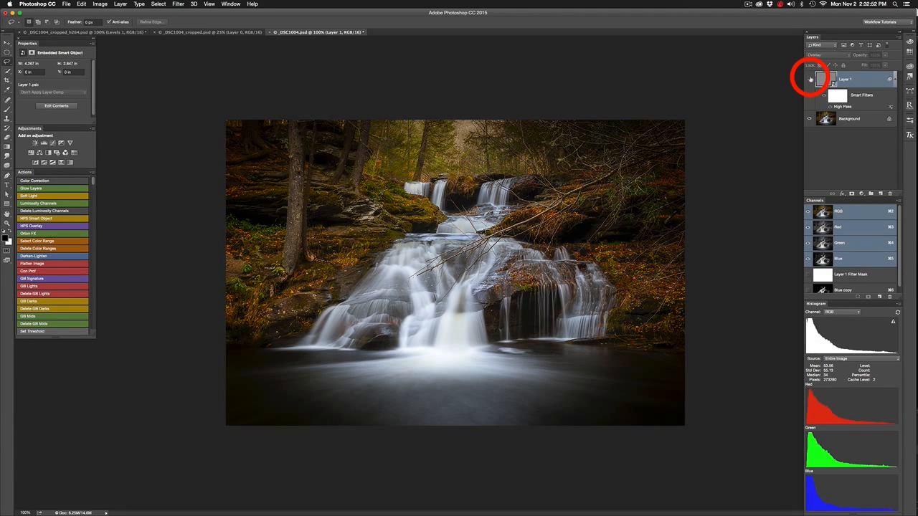
pyautogui.click(810, 79)
pyautogui.click(810, 79)
pyautogui.click(810, 79)
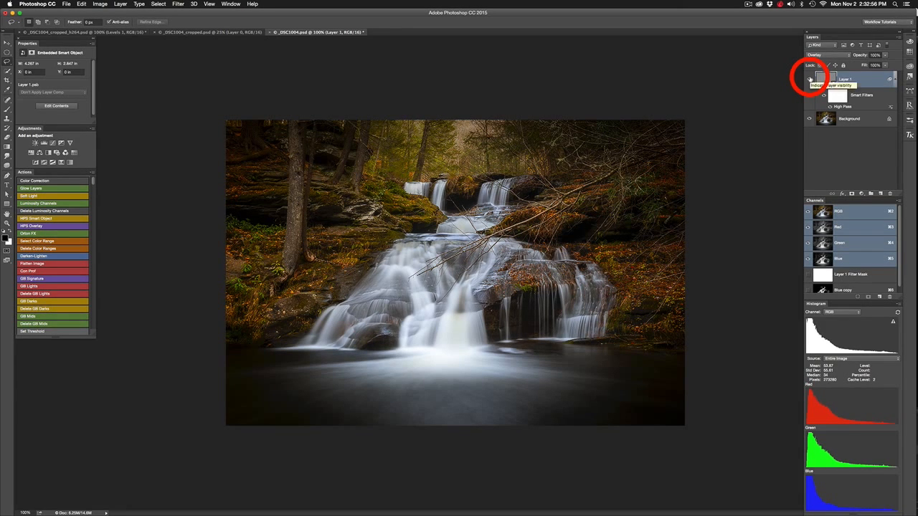
pyautogui.click(810, 78)
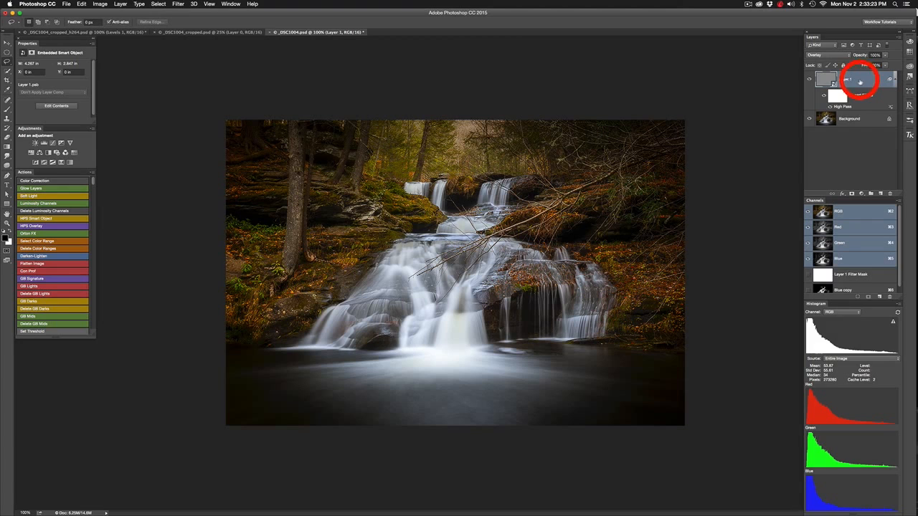
# Step: Change the High Pass smart filter's radius to 0.5 pixels and compare the image with the layer hidden and shown
pyautogui.doubleClick(843, 106)
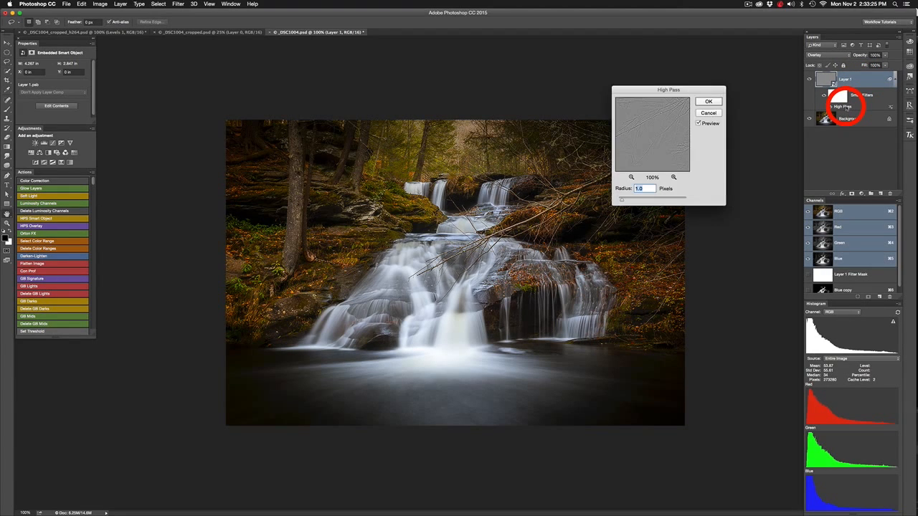
pyautogui.press('BackSpace')
pyautogui.write('.5')
pyautogui.press('Return')
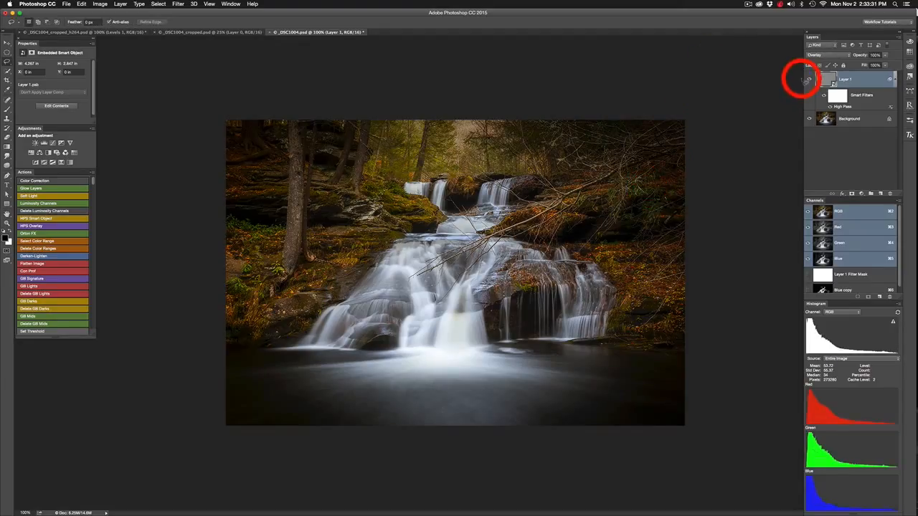
pyautogui.click(810, 80)
pyautogui.click(810, 80)
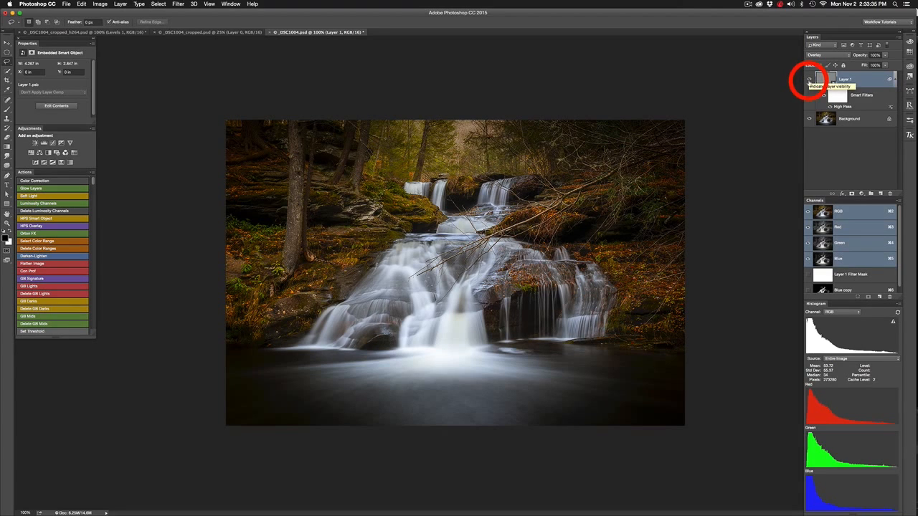
# Step: Lower the High Pass layer's opacity to 70% and merge all layers with the Flatten Image action
pyautogui.click(885, 55)
pyautogui.moveTo(886, 64)
pyautogui.mouseDown()
pyautogui.moveTo(823, 65)
pyautogui.moveTo(887, 67)
pyautogui.moveTo(876, 69)
pyautogui.mouseUp()
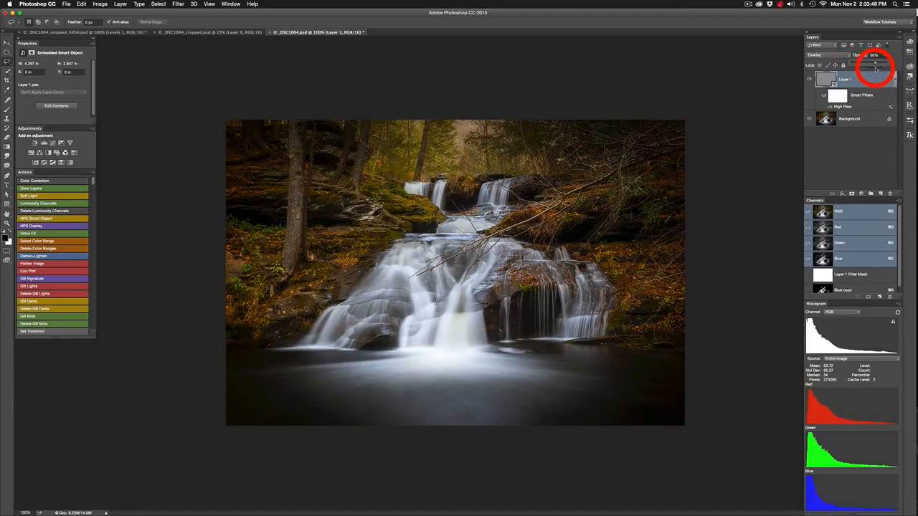
pyautogui.click(809, 80)
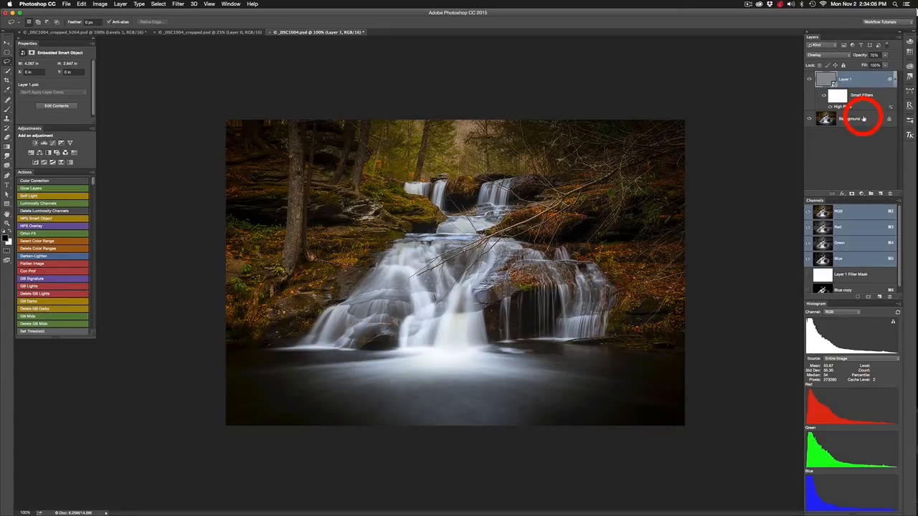
pyautogui.click(41, 264)
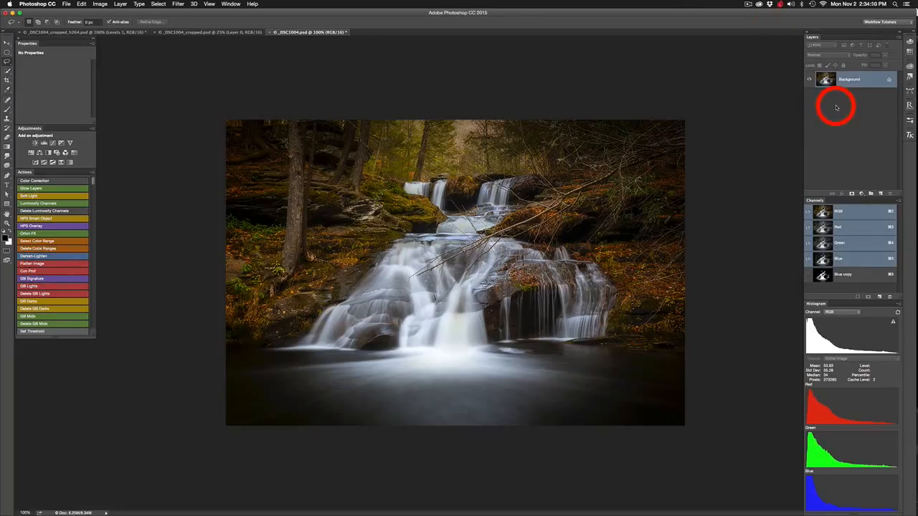